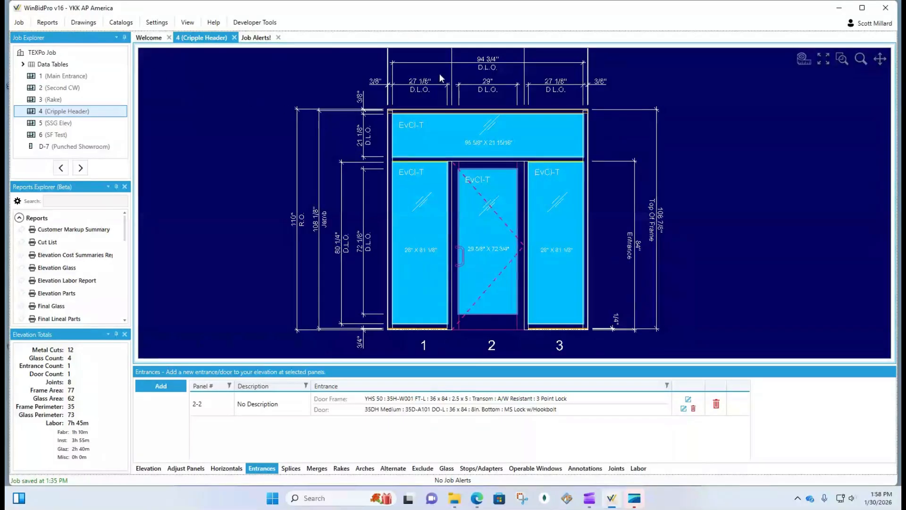
Step: Open the list of framing systems in the YKK AP America catalog
{"action": "left_click", "coordinate": [121, 22]}
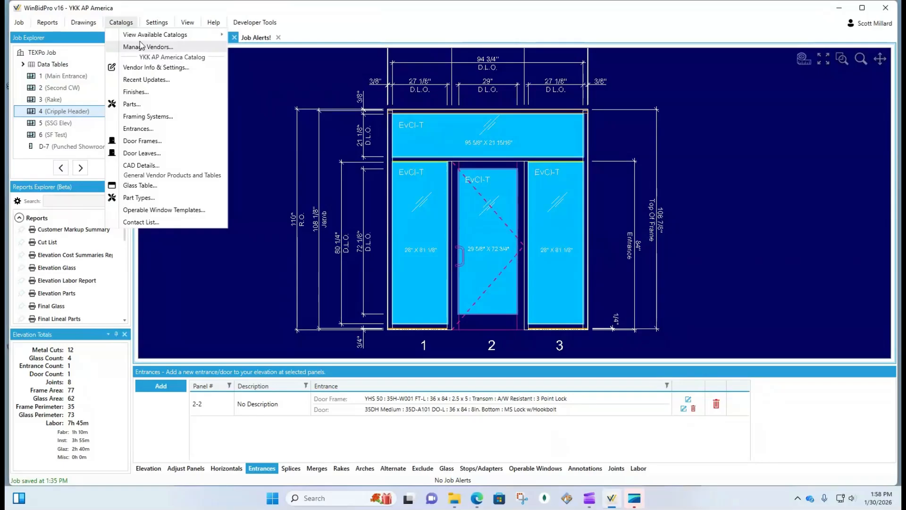
{"action": "mouse_move", "coordinate": [157, 37]}
{"action": "mouse_move", "coordinate": [272, 40]}
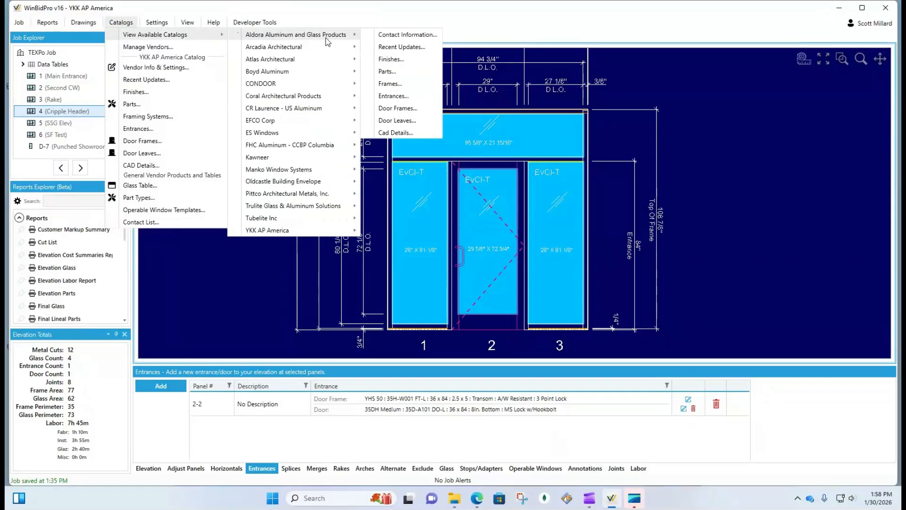
{"action": "mouse_move", "coordinate": [337, 39]}
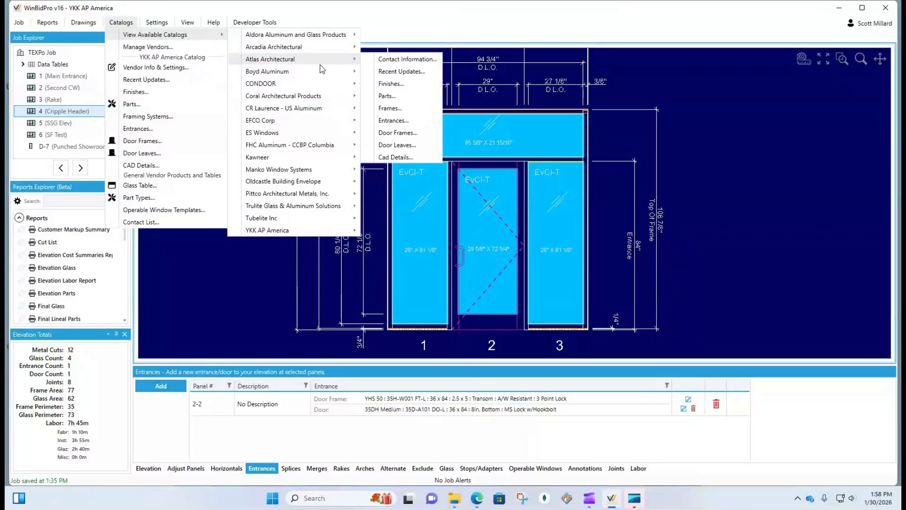
{"action": "mouse_move", "coordinate": [315, 75]}
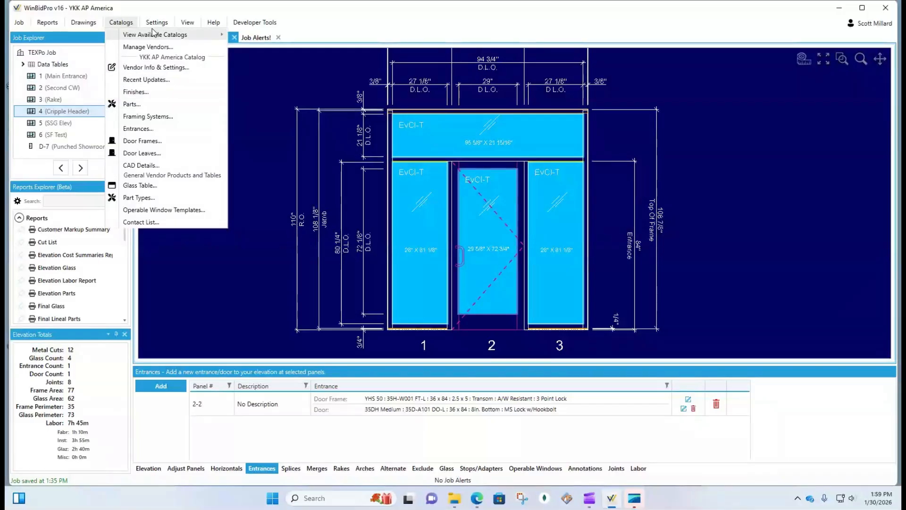
{"action": "mouse_move", "coordinate": [122, 23]}
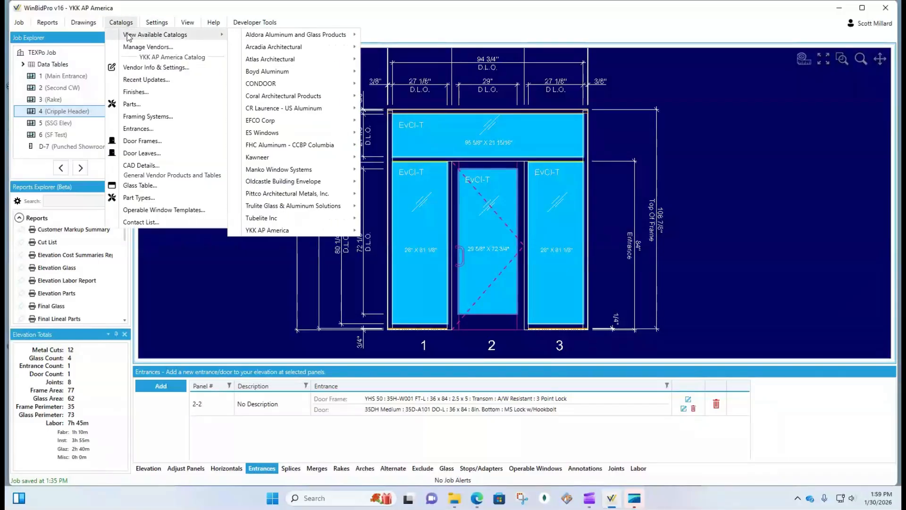
{"action": "left_click", "coordinate": [134, 118]}
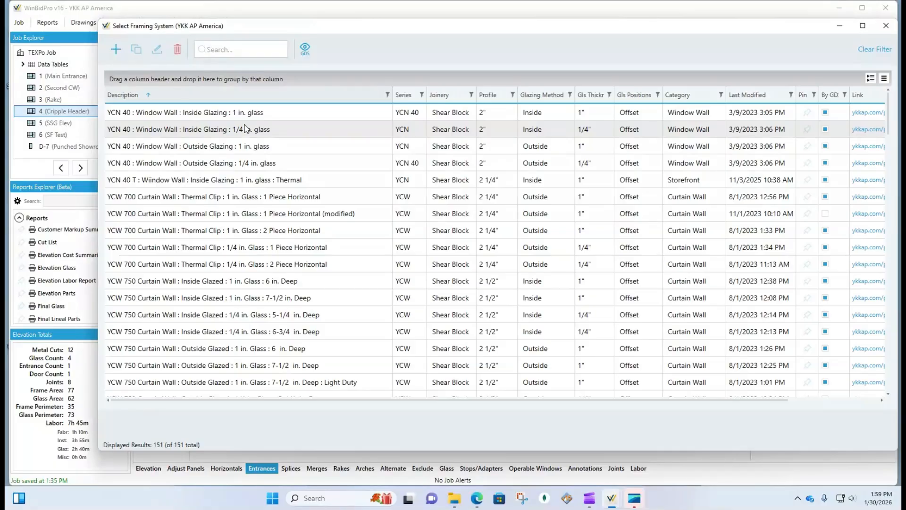
Step: Look over the blank form for a new framing system and cancel it without saving
{"action": "left_click", "coordinate": [114, 50]}
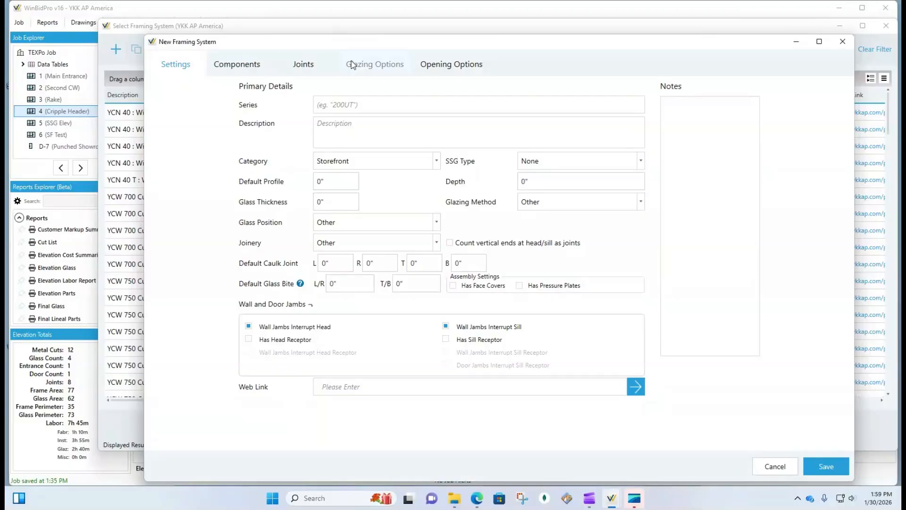
{"action": "left_click", "coordinate": [781, 465]}
Step: Filter the framing systems by "YHS 50" and select the YHS 50 TU Small Missile Thermal Dry IG system
{"action": "left_click", "coordinate": [241, 49]}
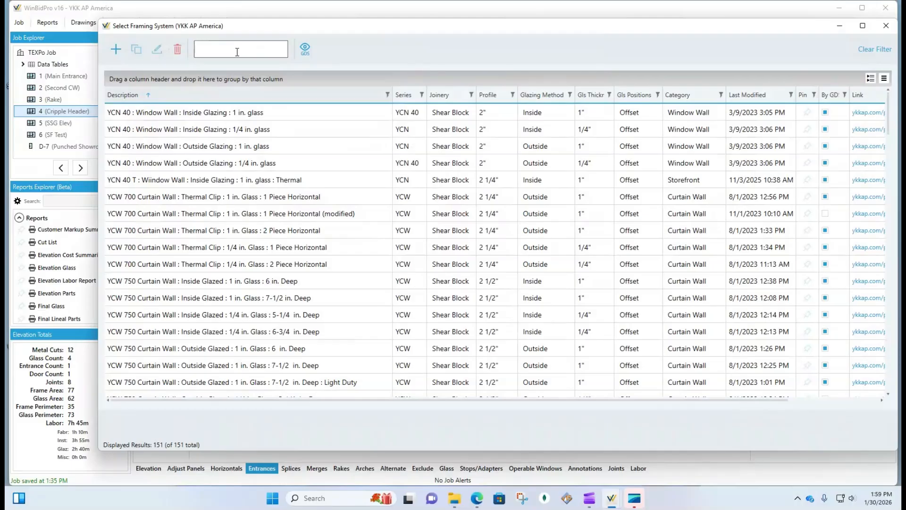
{"action": "type", "text": "YHS 50"}
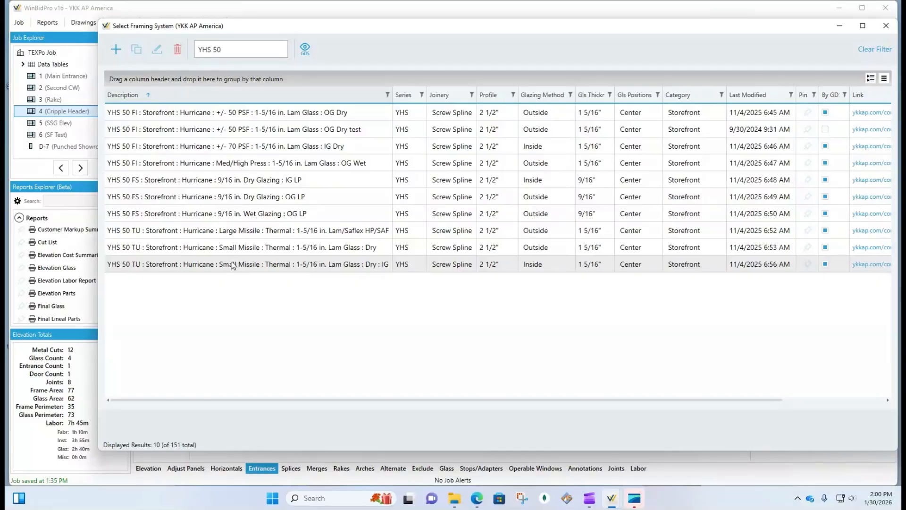
{"action": "left_click", "coordinate": [211, 267]}
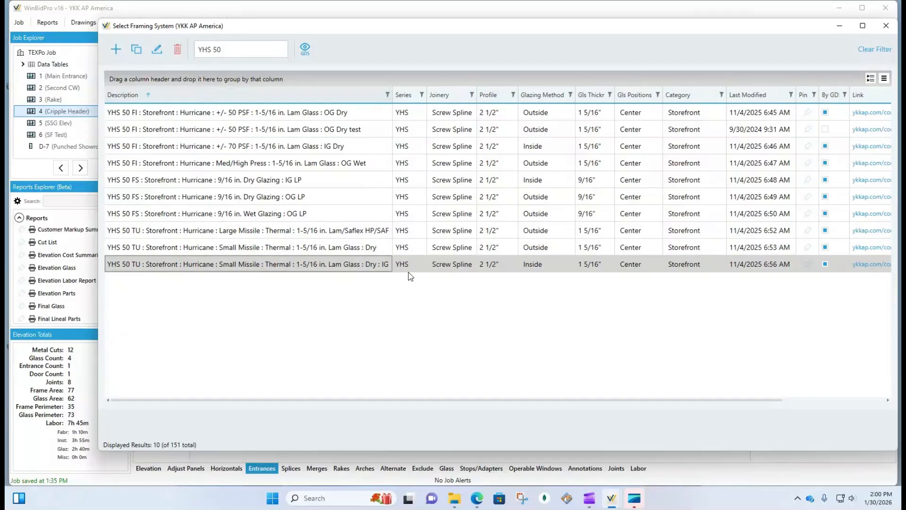
Step: Switch to Edge and examine the +50/-50 PSF left jamb detail of the pre-glazed, inside-glazed YHS 50 TU system
{"action": "left_click", "coordinate": [476, 498]}
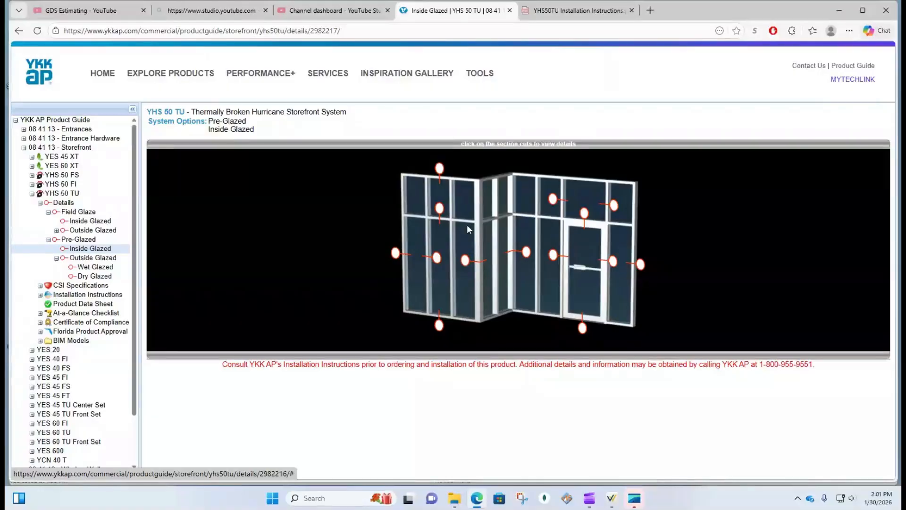
{"action": "left_click", "coordinate": [396, 254]}
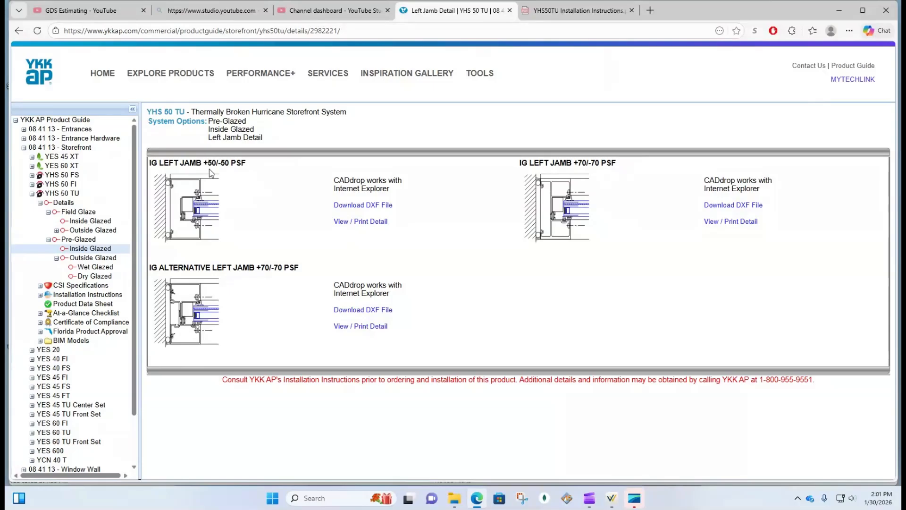
{"action": "left_click", "coordinate": [356, 221]}
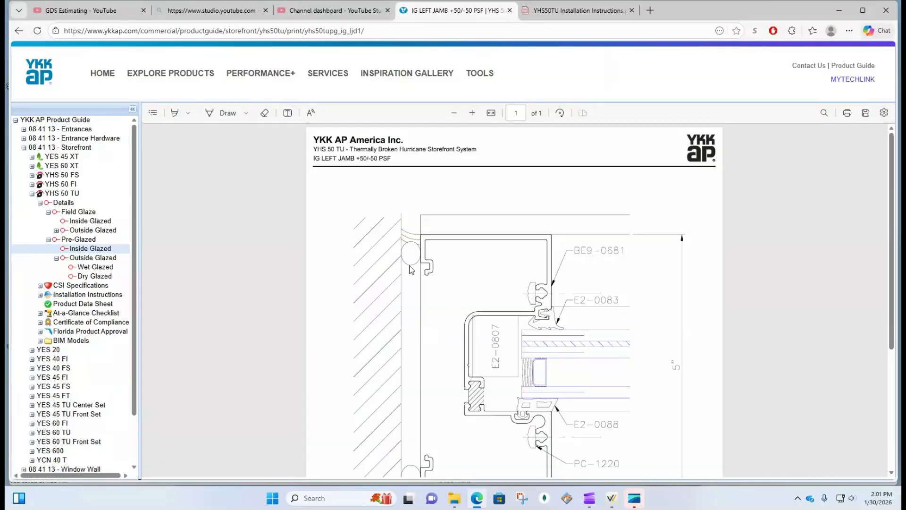
{"action": "scroll", "coordinate": [538, 356], "scroll_direction": "down", "scroll_amount": 1}
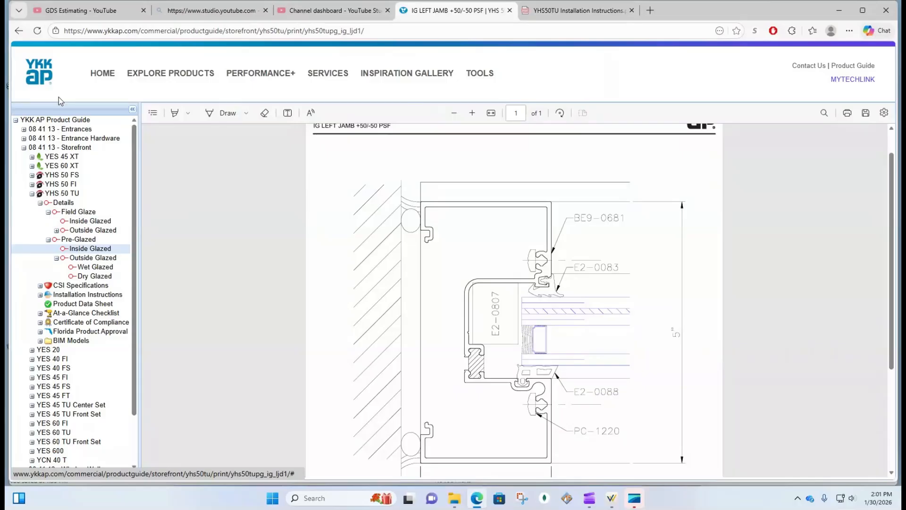
{"action": "left_click", "coordinate": [19, 30]}
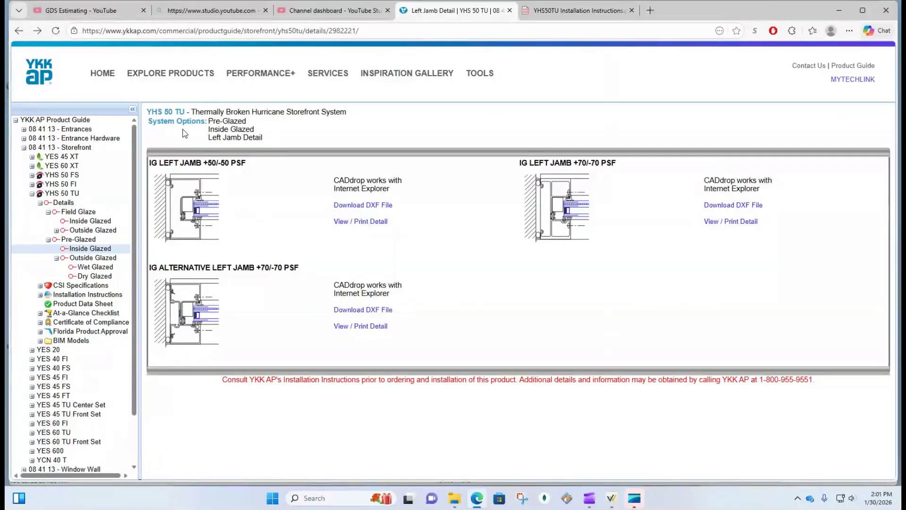
{"action": "left_click", "coordinate": [19, 31]}
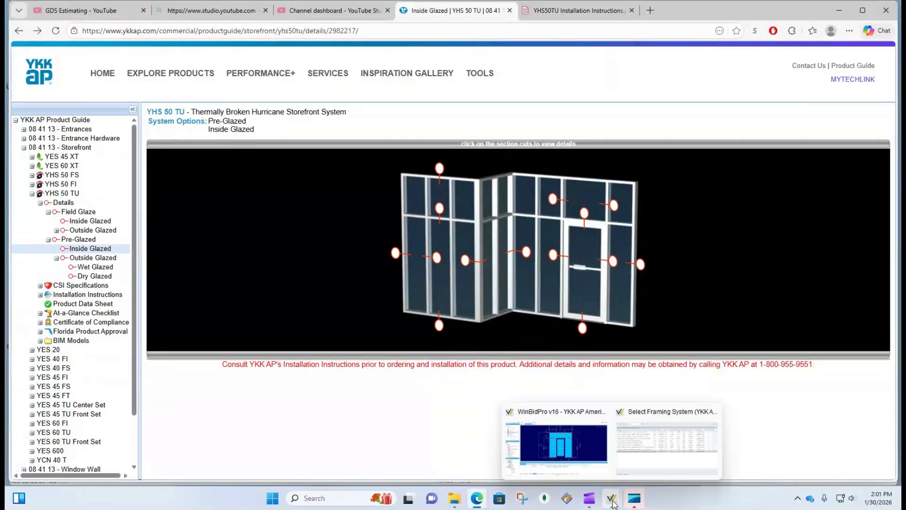
Step: Switch back to WinBidPro, duplicate the selected YHS 50 TU framing system and set the copy's series to YHS 50
{"action": "left_click", "coordinate": [647, 451]}
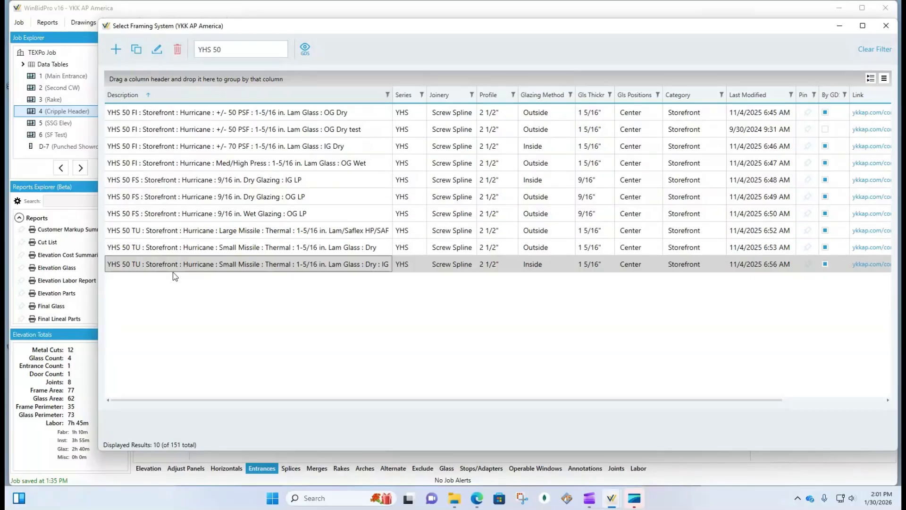
{"action": "left_click", "coordinate": [135, 53]}
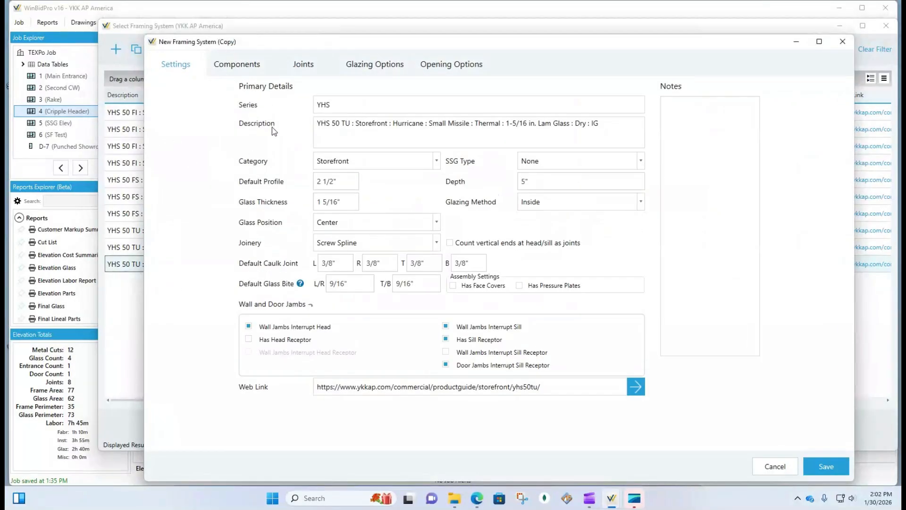
{"action": "left_click", "coordinate": [335, 104]}
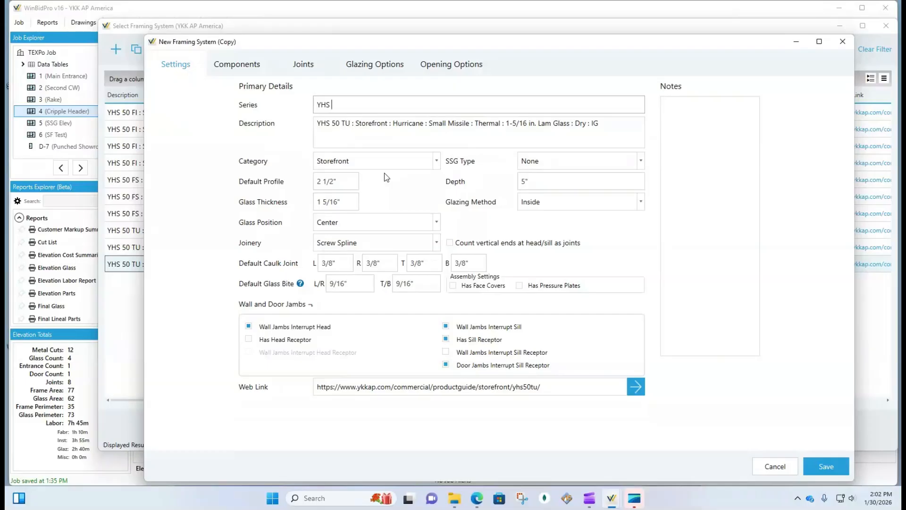
{"action": "type", "text": "50"}
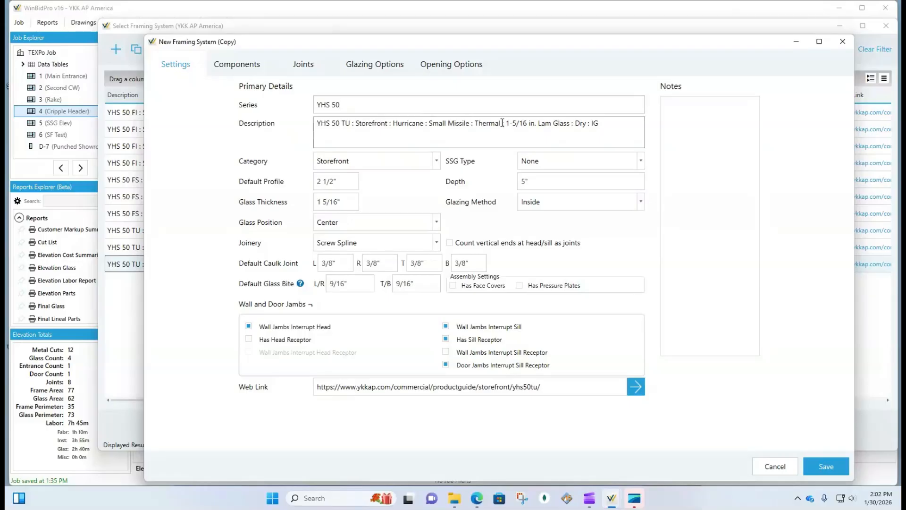
Step: Insert "Pre-Glazed :" before "1-5/16 in. Lam Glass" in the copied framing system's description
{"action": "type", "text": "Pre"}
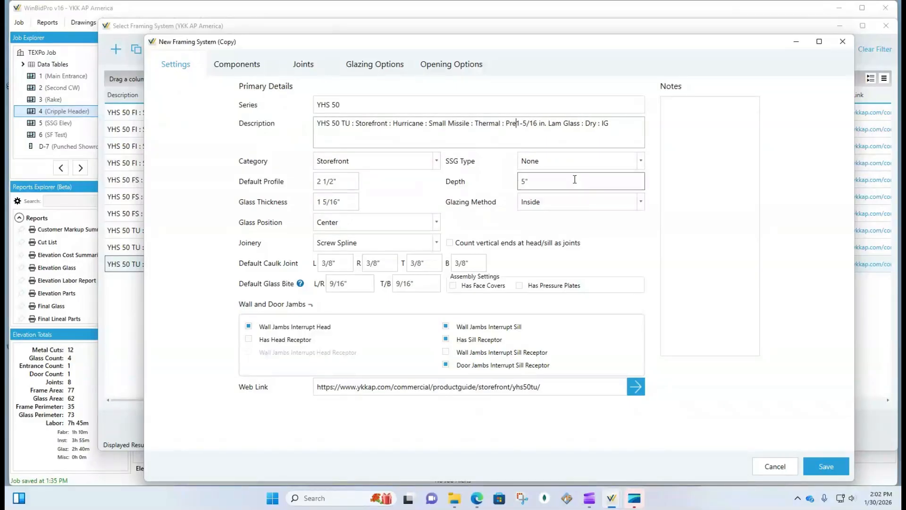
{"action": "type", "text": "-Glazed"}
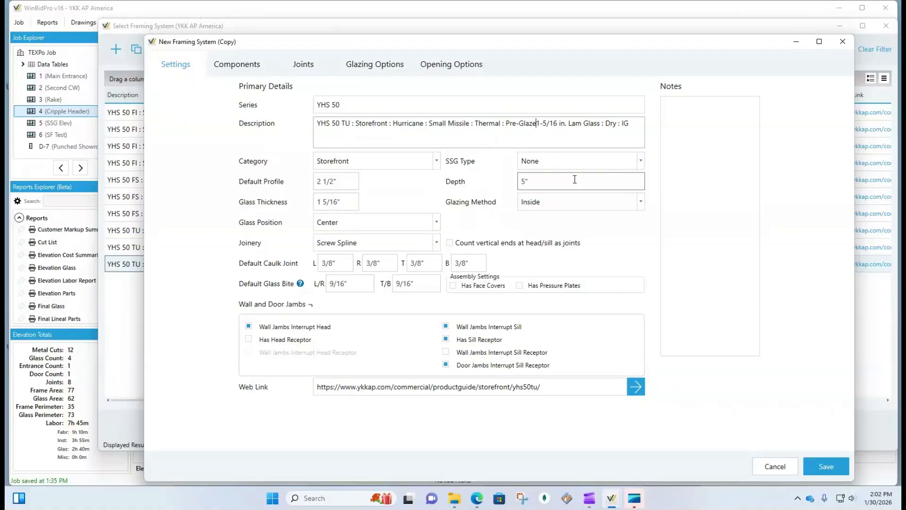
{"action": "type", "text": " :"}
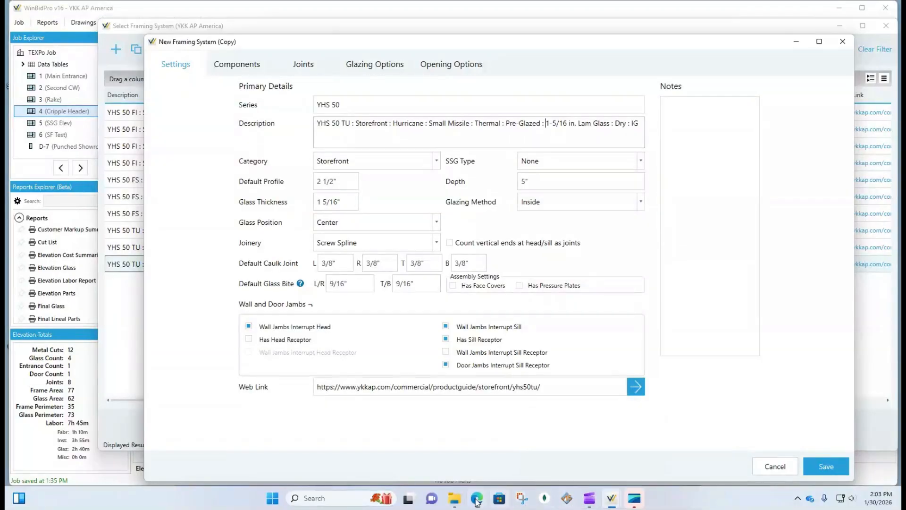
Step: Switch to Edge and view the web addresses of the pre-glazed details page and the main YHS 50 TU product page
{"action": "left_click", "coordinate": [476, 451]}
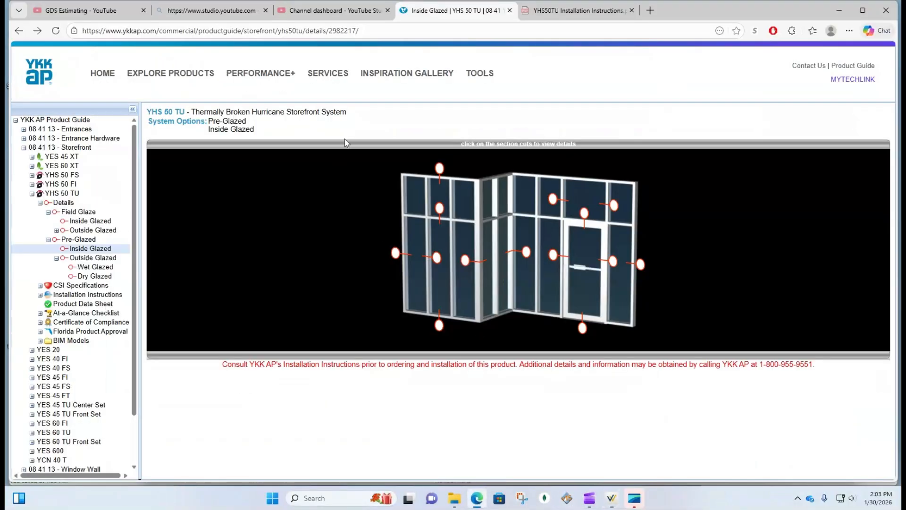
{"action": "left_click", "coordinate": [364, 30]}
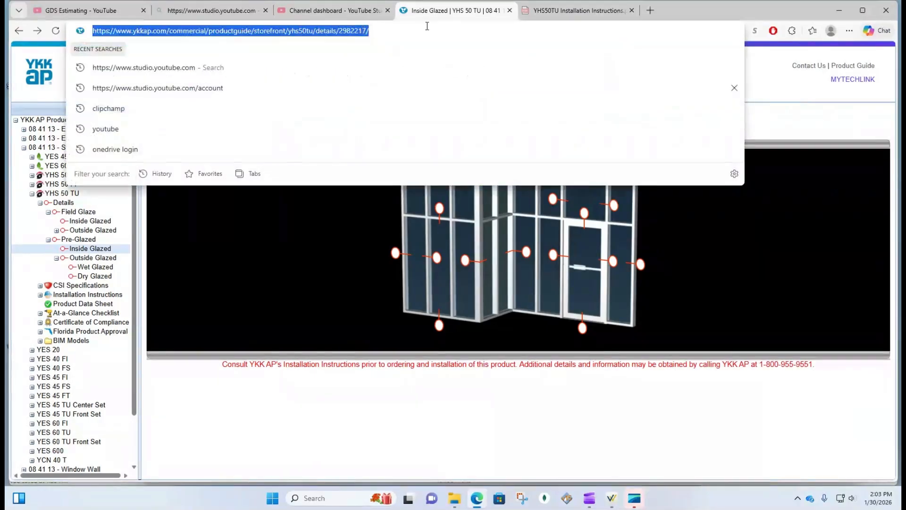
{"action": "left_click", "coordinate": [320, 31]}
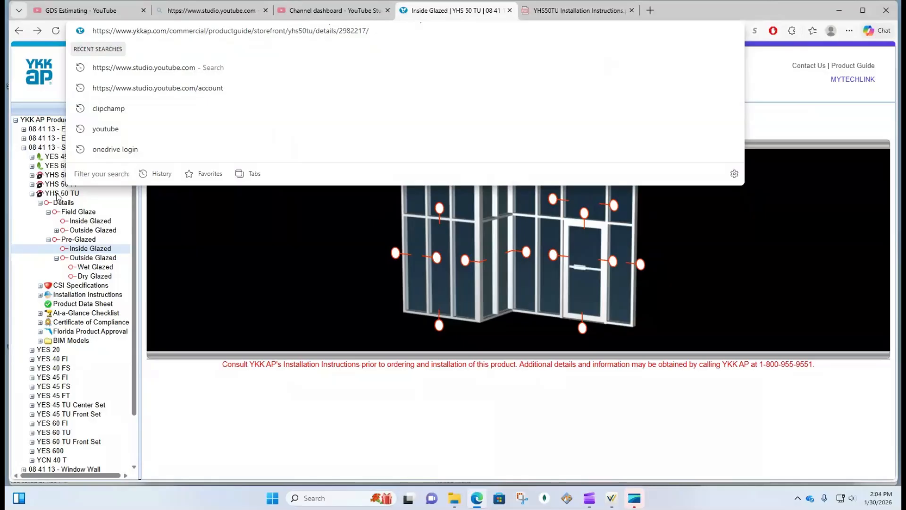
{"action": "left_click", "coordinate": [201, 397]}
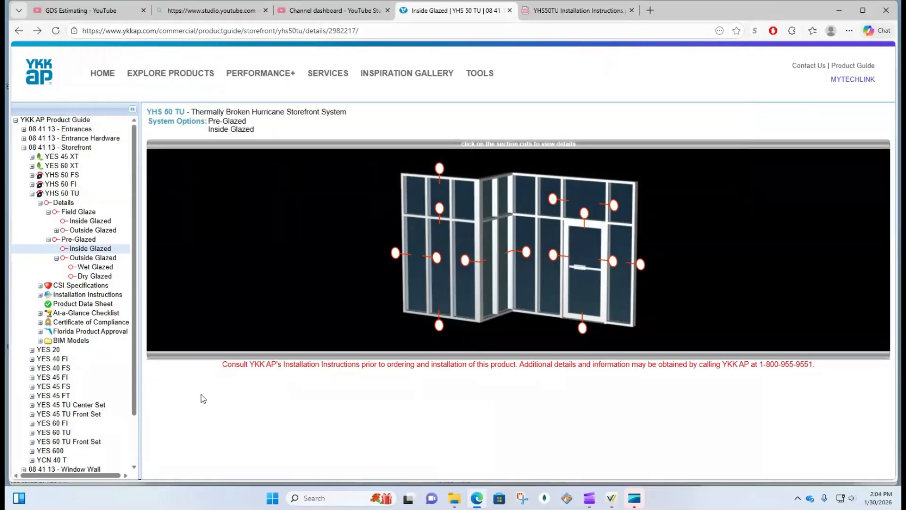
{"action": "left_click", "coordinate": [72, 194]}
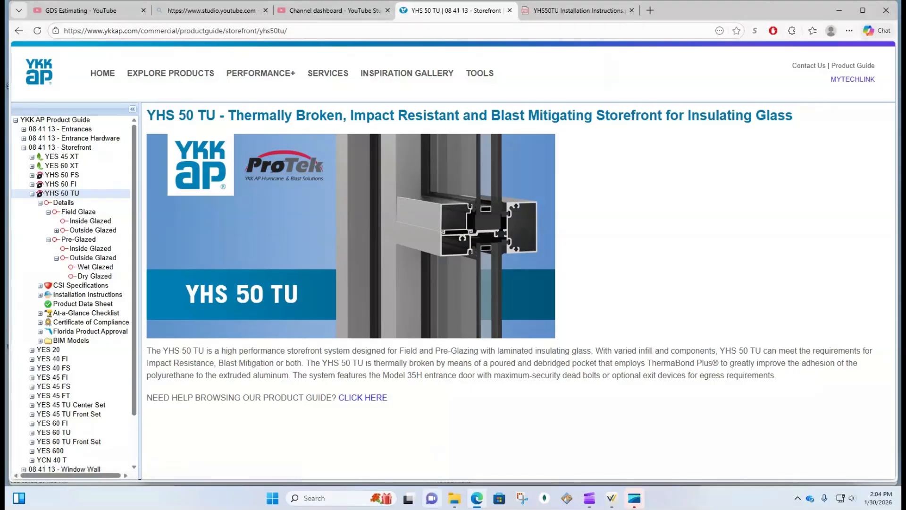
{"action": "mouse_move", "coordinate": [614, 501]}
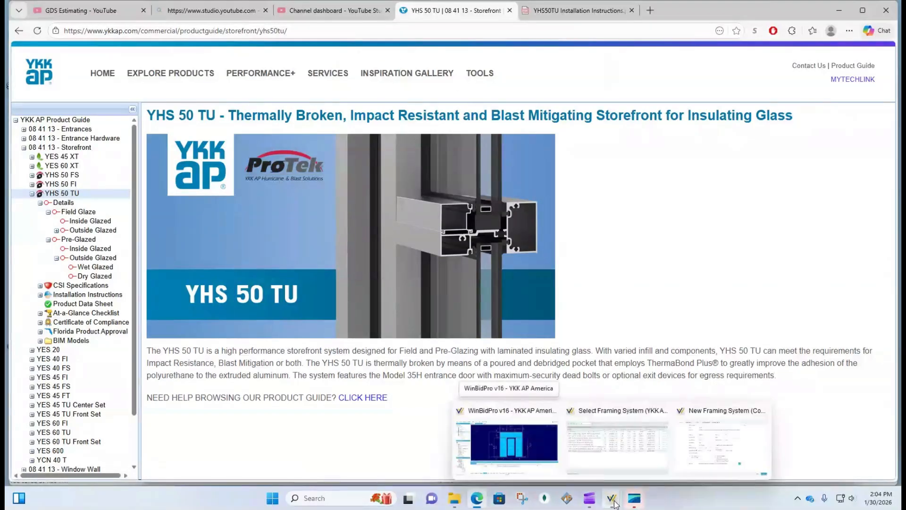
Step: Switch back to the copied framing system in WinBidPro and save it
{"action": "left_click", "coordinate": [718, 451]}
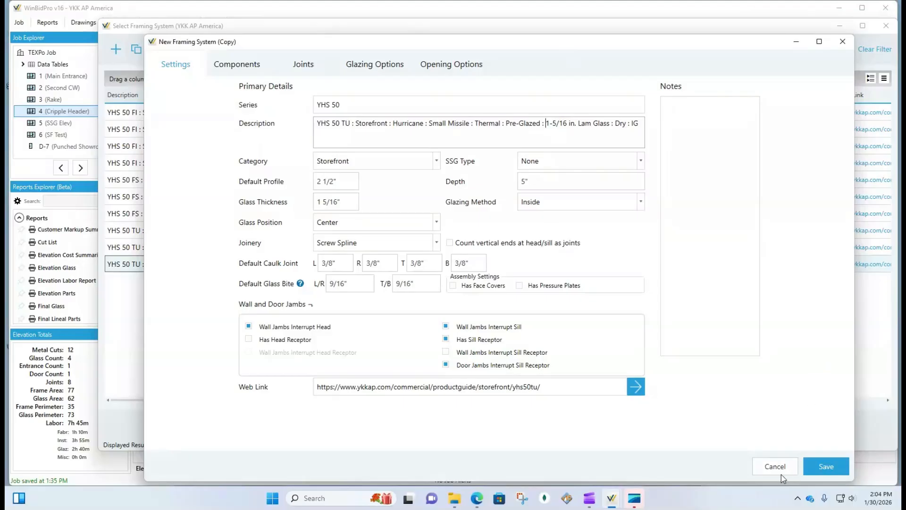
{"action": "left_click", "coordinate": [826, 465]}
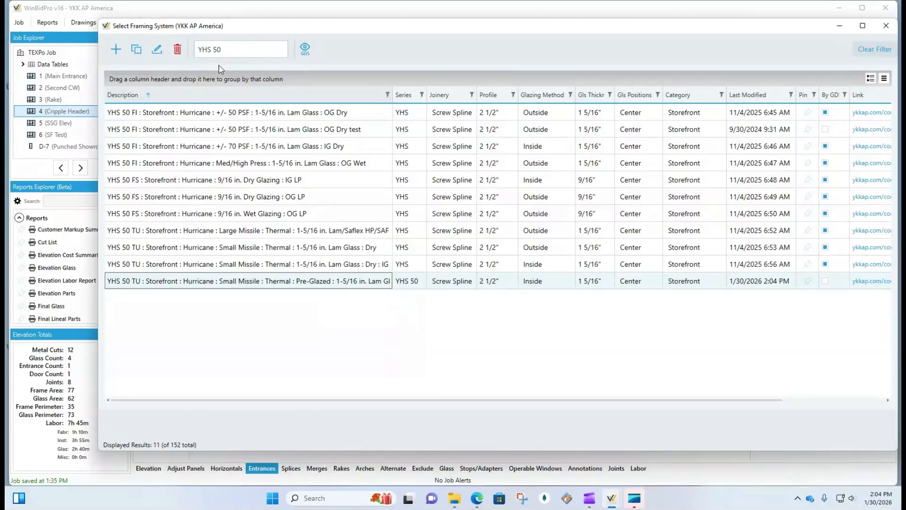
Step: Clear the framing system filter, look through the full YKK AP America list and close it
{"action": "left_click", "coordinate": [873, 49]}
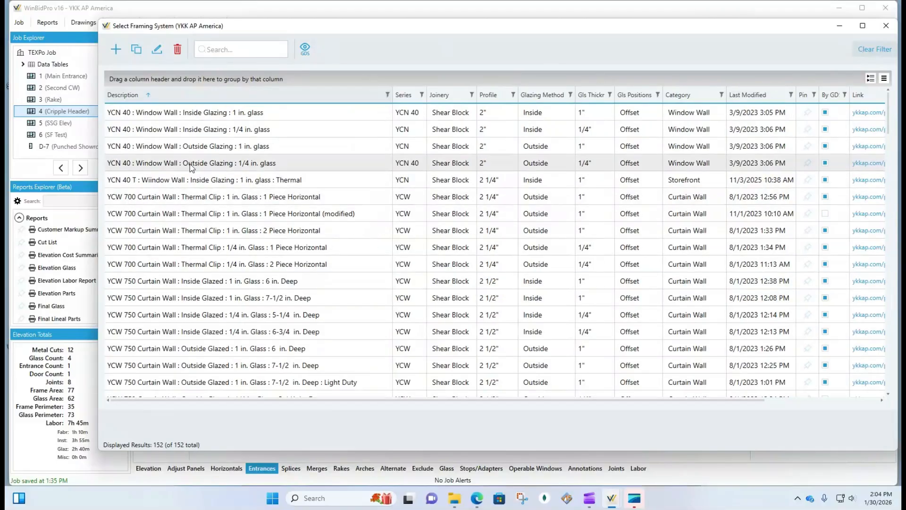
{"action": "scroll", "coordinate": [173, 220], "scroll_direction": "down", "scroll_amount": 5}
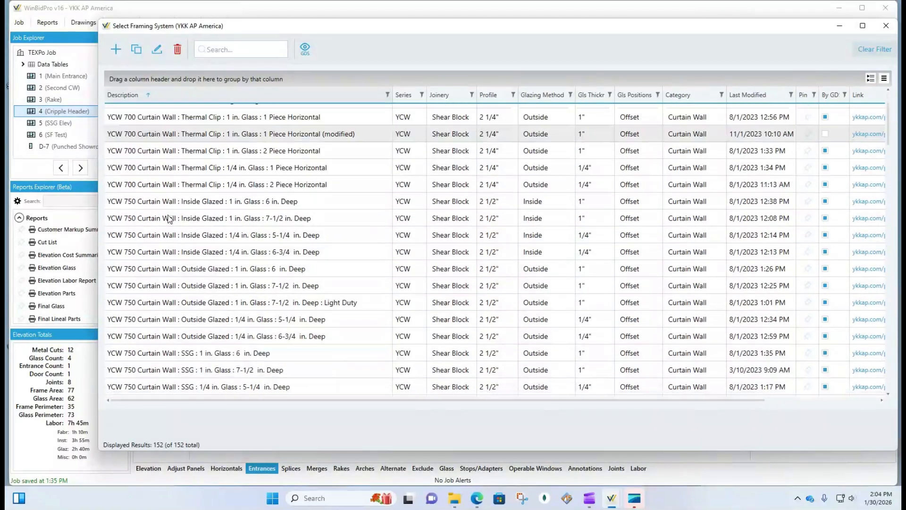
{"action": "scroll", "coordinate": [179, 222], "scroll_direction": "down", "scroll_amount": 3}
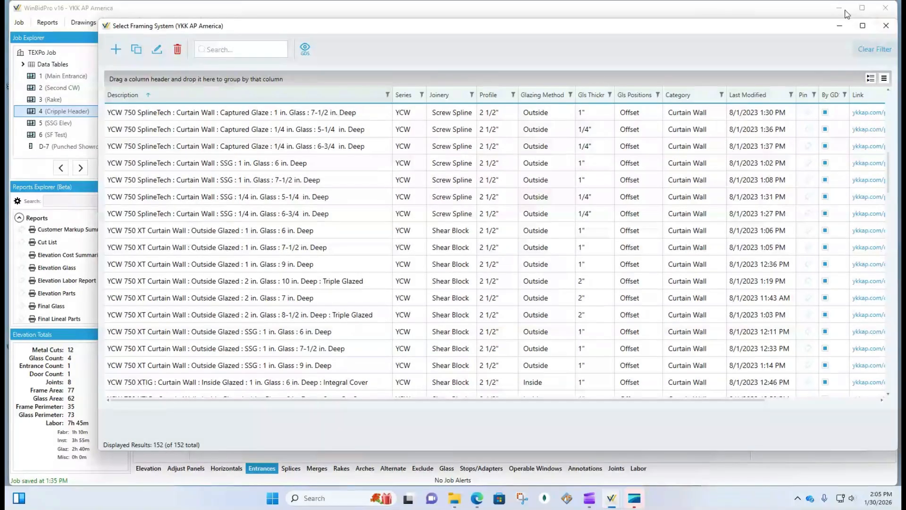
{"action": "left_click", "coordinate": [882, 29]}
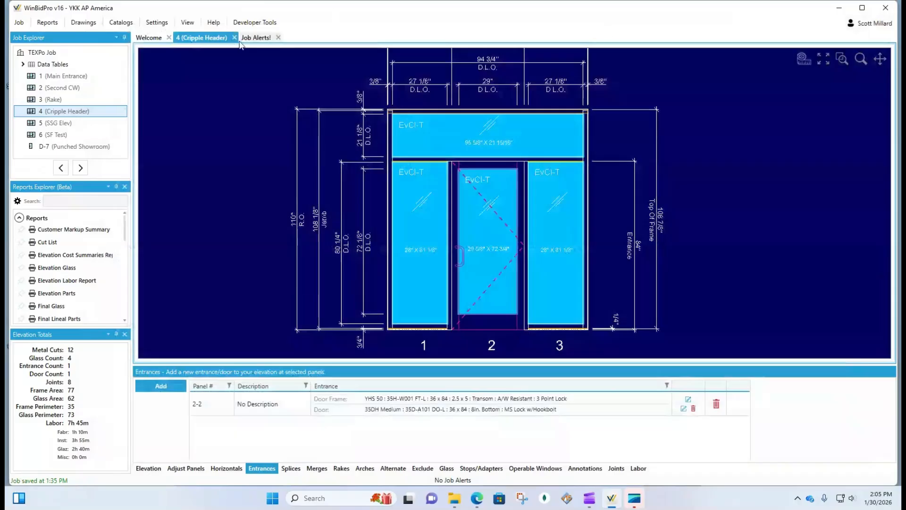
{"action": "left_click", "coordinate": [120, 22]}
{"action": "mouse_move", "coordinate": [149, 26]}
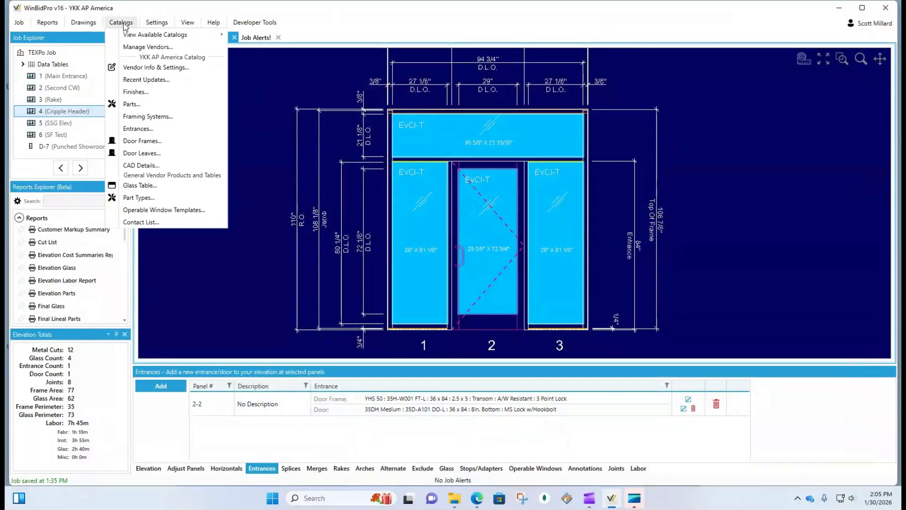
{"action": "left_click", "coordinate": [124, 24]}
Step: Open the catalog add/edit request form for YKK AP America, review its subject and message fields, and close it without submitting
{"action": "left_click", "coordinate": [213, 22]}
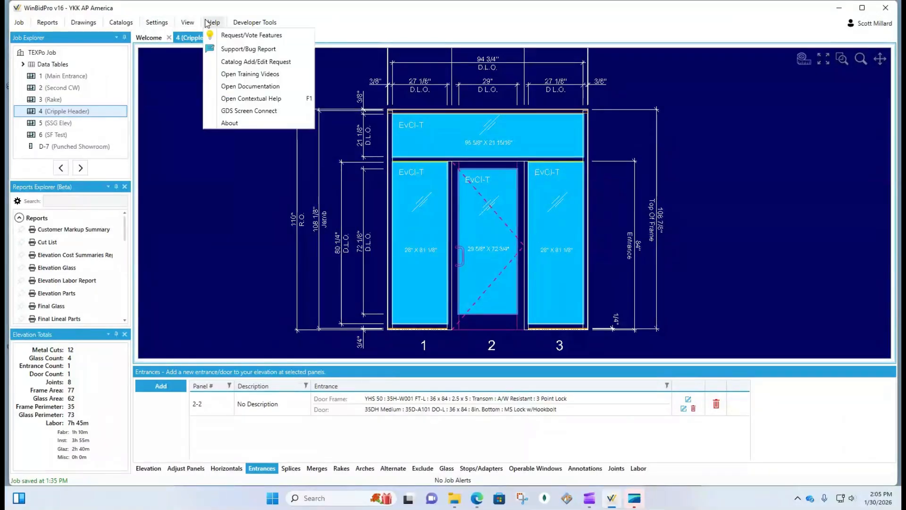
{"action": "left_click", "coordinate": [258, 66]}
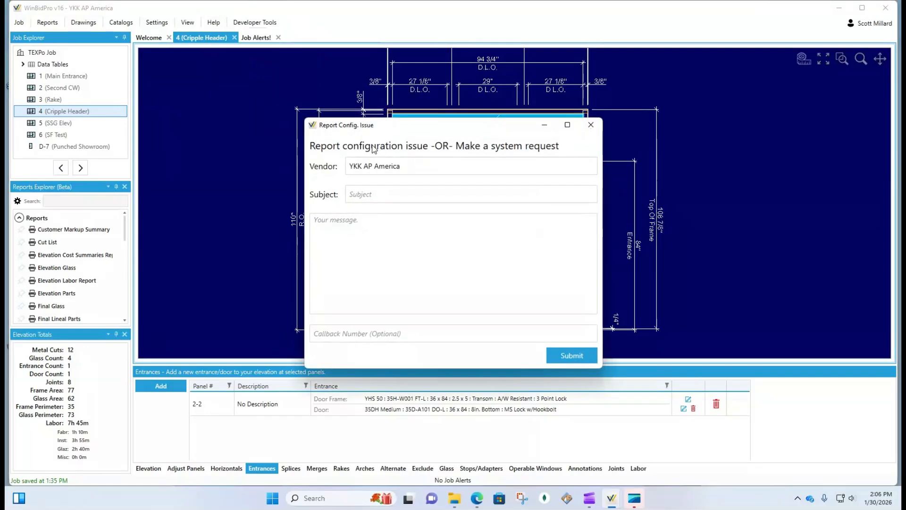
{"action": "left_click", "coordinate": [378, 195]}
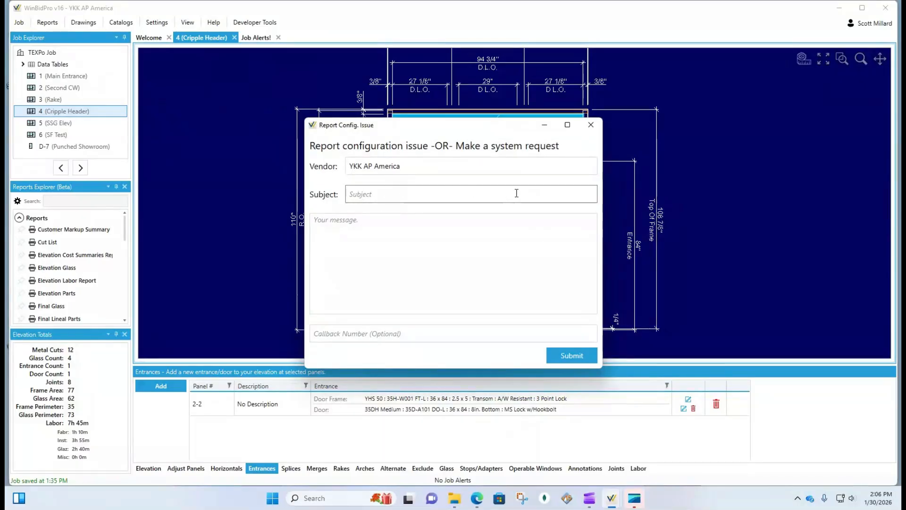
{"action": "left_click", "coordinate": [423, 234]}
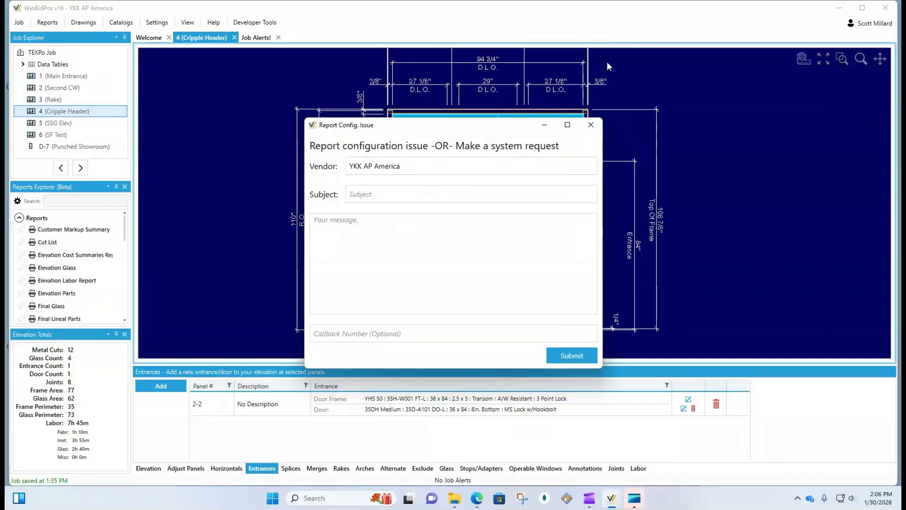
{"action": "left_click", "coordinate": [591, 124]}
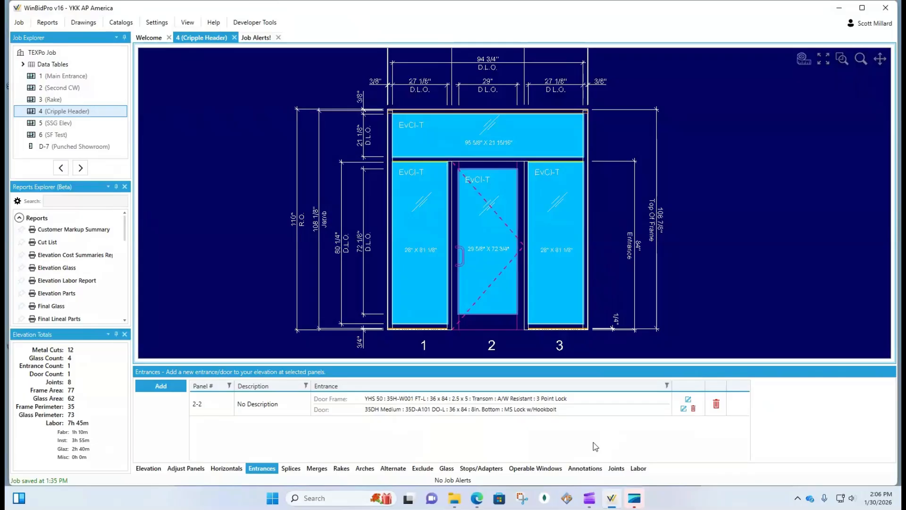
{"action": "mouse_move", "coordinate": [612, 500]}
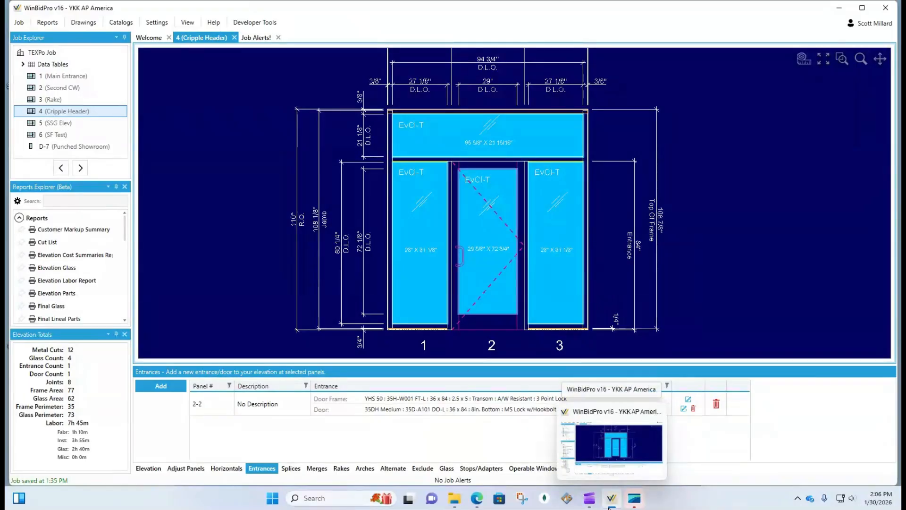